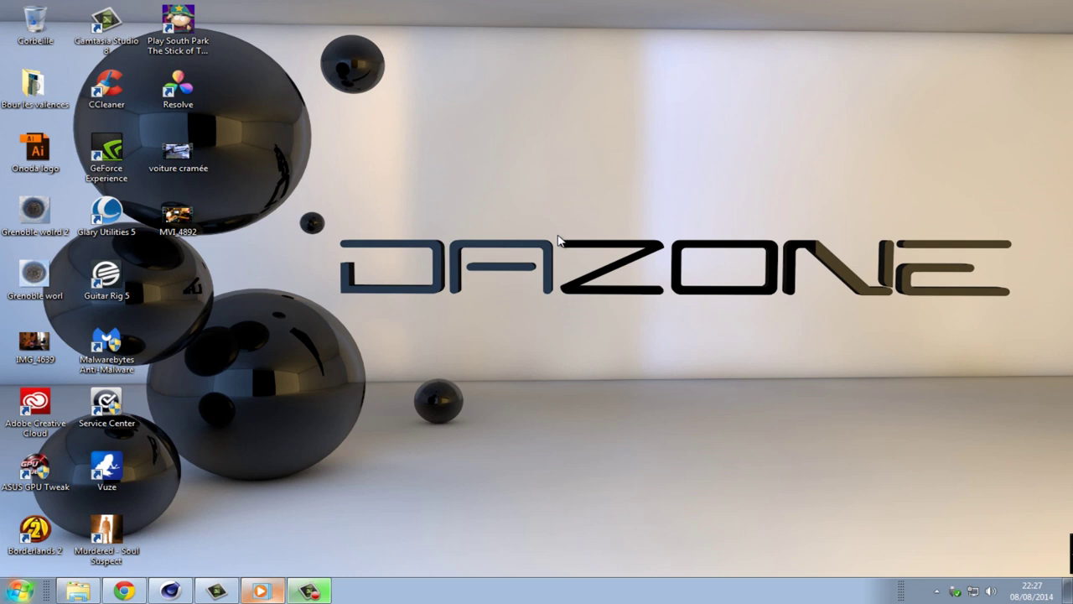
- Restore the lightroom8.c4d Cinema 4D window from the Windows taskbar
{"action": "left_click", "coordinate": [168, 591]}
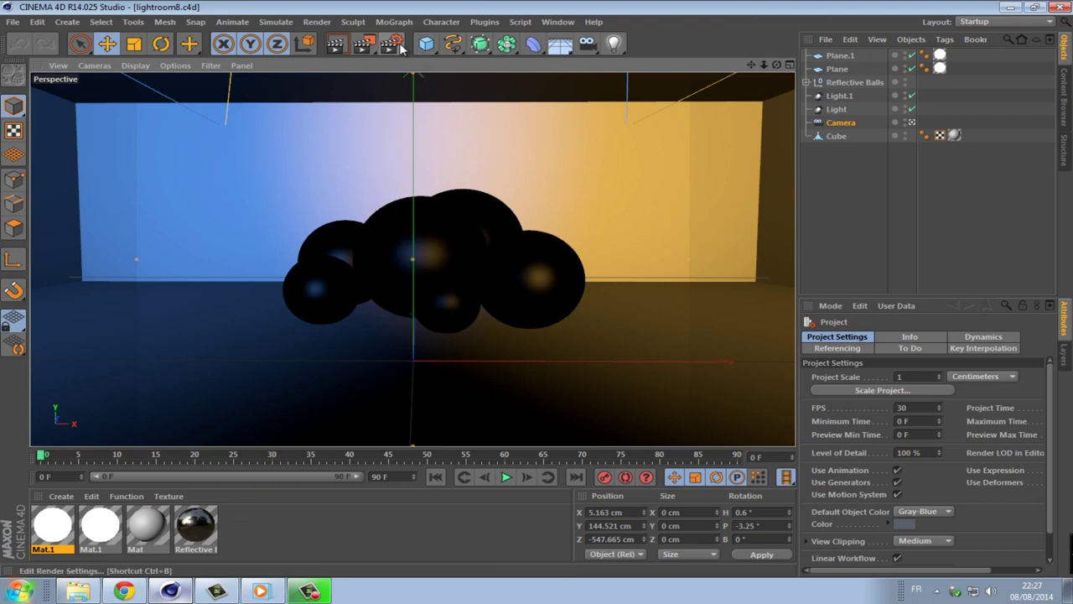
- Open the Render Settings dialog on its Output page, showing the 800 x 600 preset
{"action": "scroll", "coordinate": [469, 134], "scroll_direction": "down", "scroll_amount": 2}
{"action": "scroll", "coordinate": [547, 196], "scroll_direction": "down", "scroll_amount": 2}
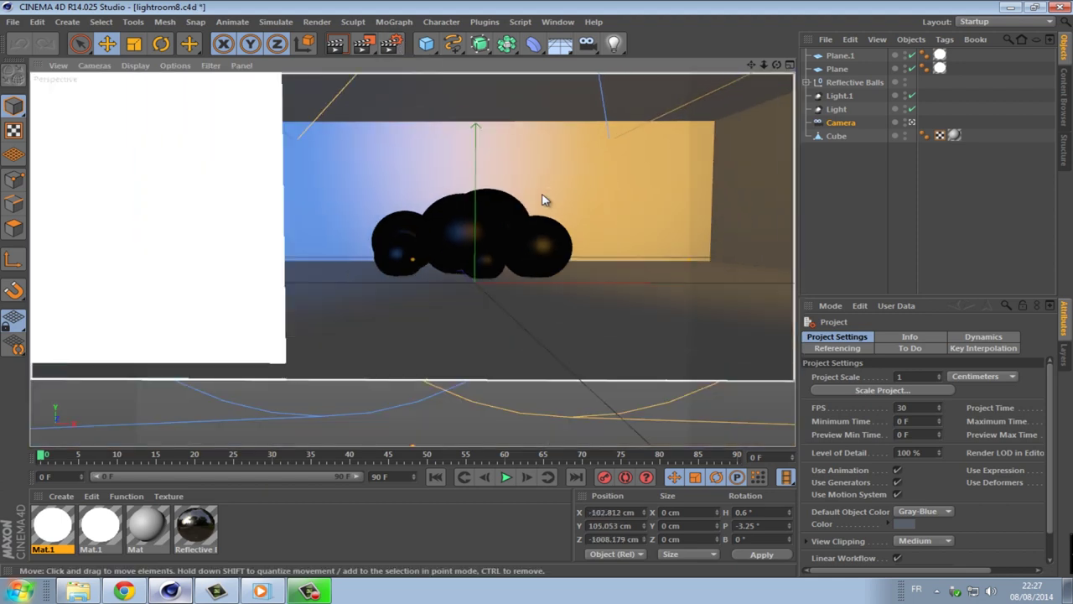
{"action": "scroll", "coordinate": [542, 200], "scroll_direction": "up", "scroll_amount": 3}
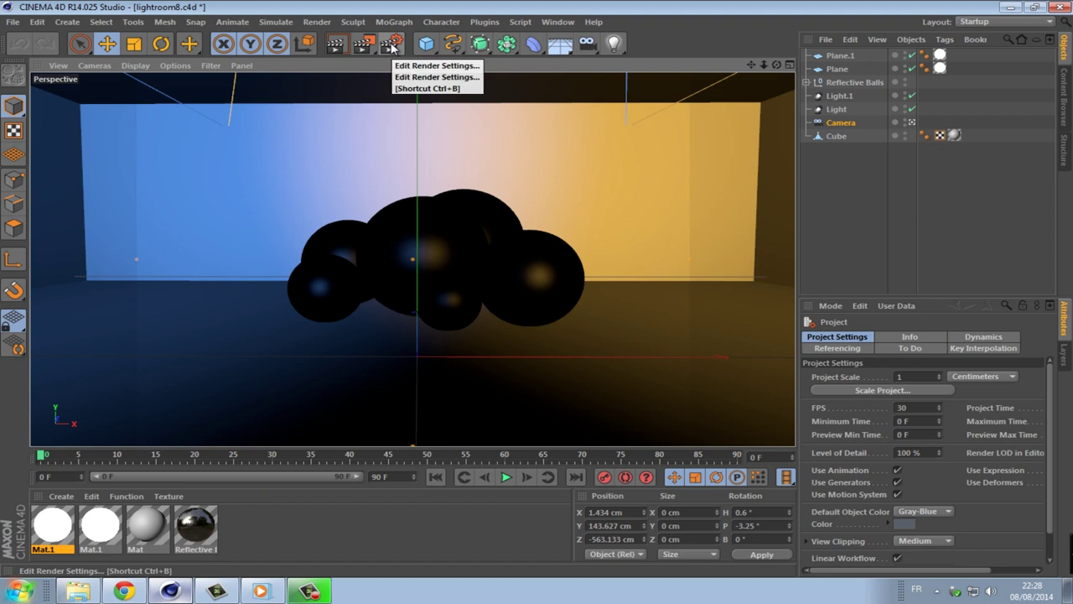
{"action": "left_click", "coordinate": [391, 44]}
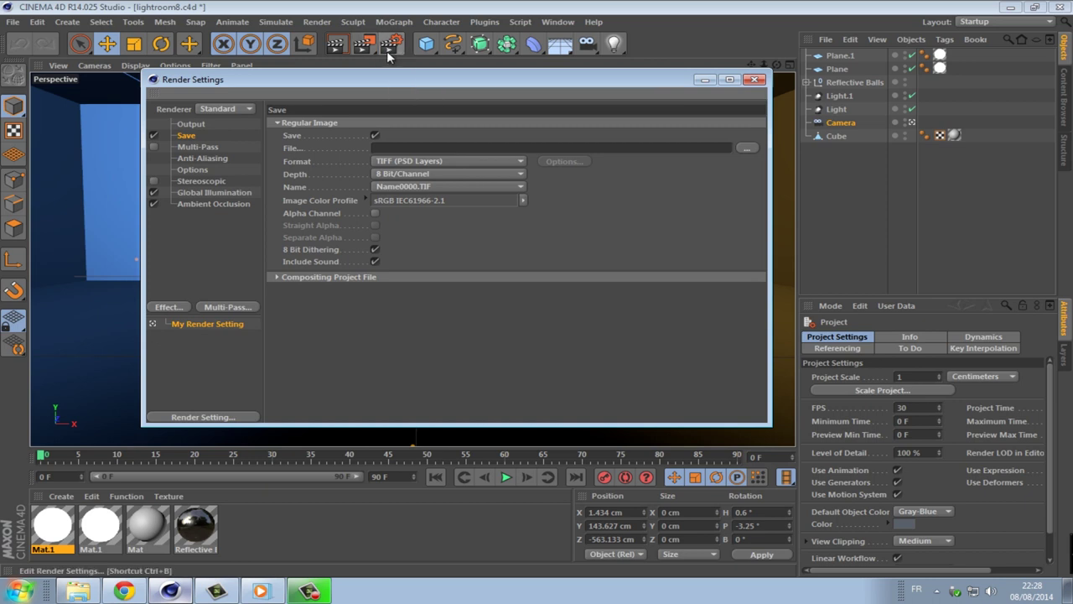
{"action": "left_click", "coordinate": [191, 125]}
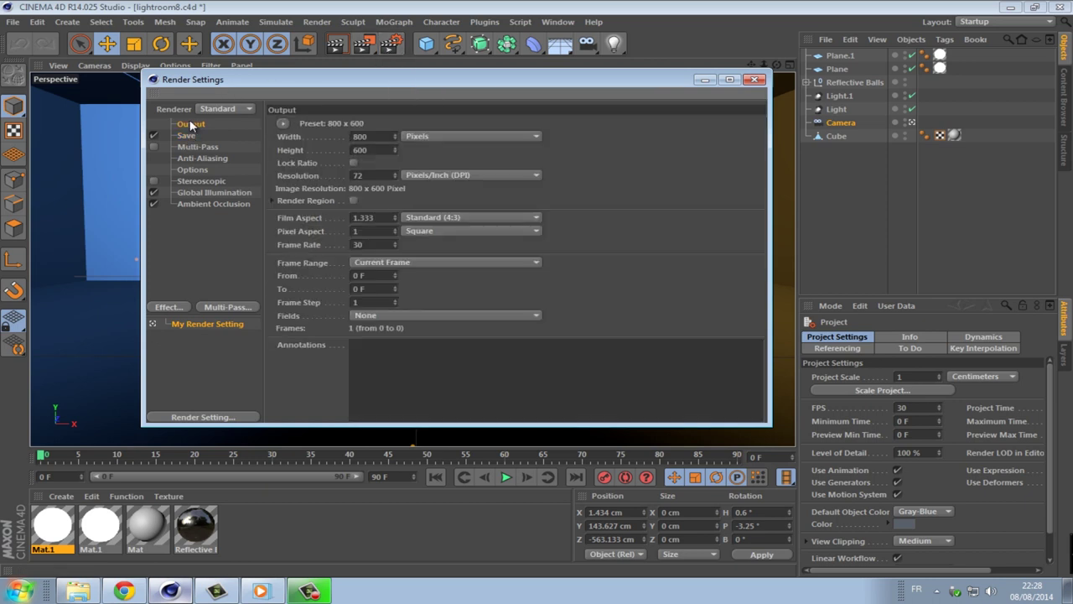
- Apply the HDTV 1080 24 output preset (1920 x 1080) and set resolution to 300 DPI
{"action": "left_click", "coordinate": [284, 123]}
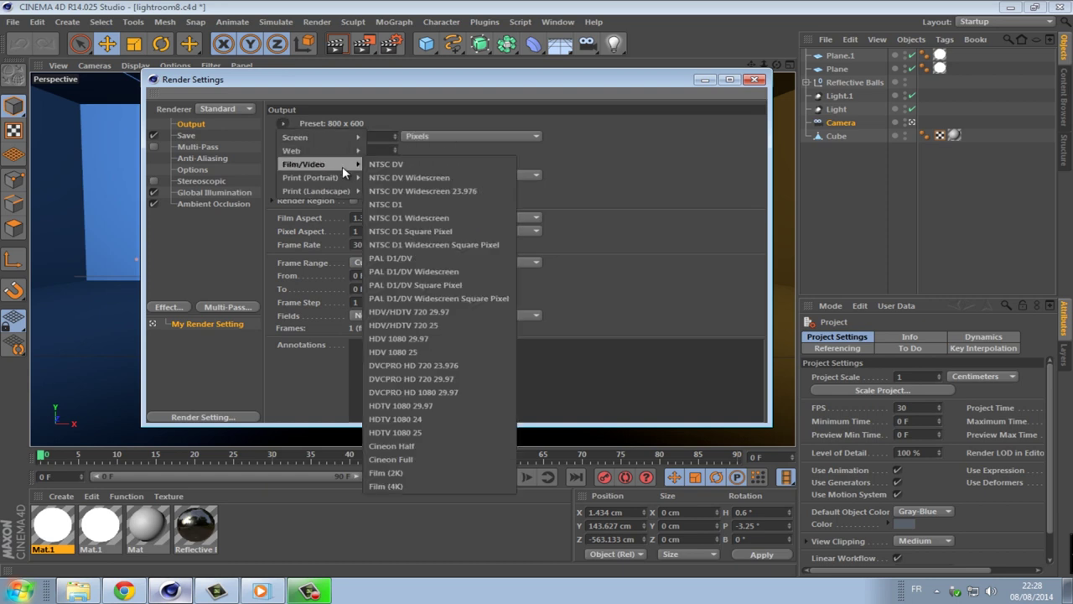
{"action": "mouse_move", "coordinate": [303, 164]}
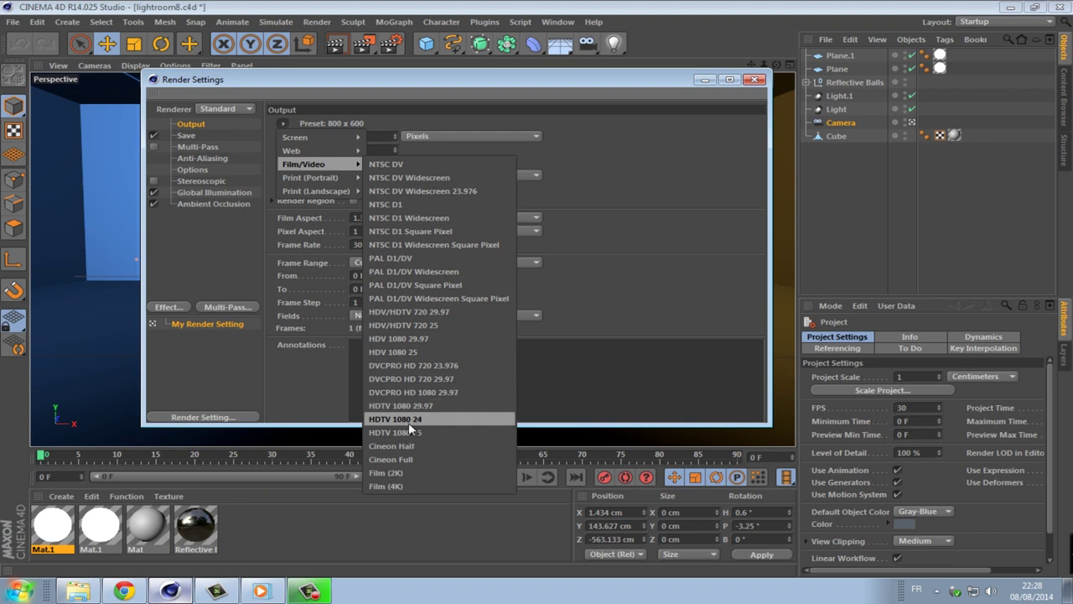
{"action": "left_click", "coordinate": [408, 421]}
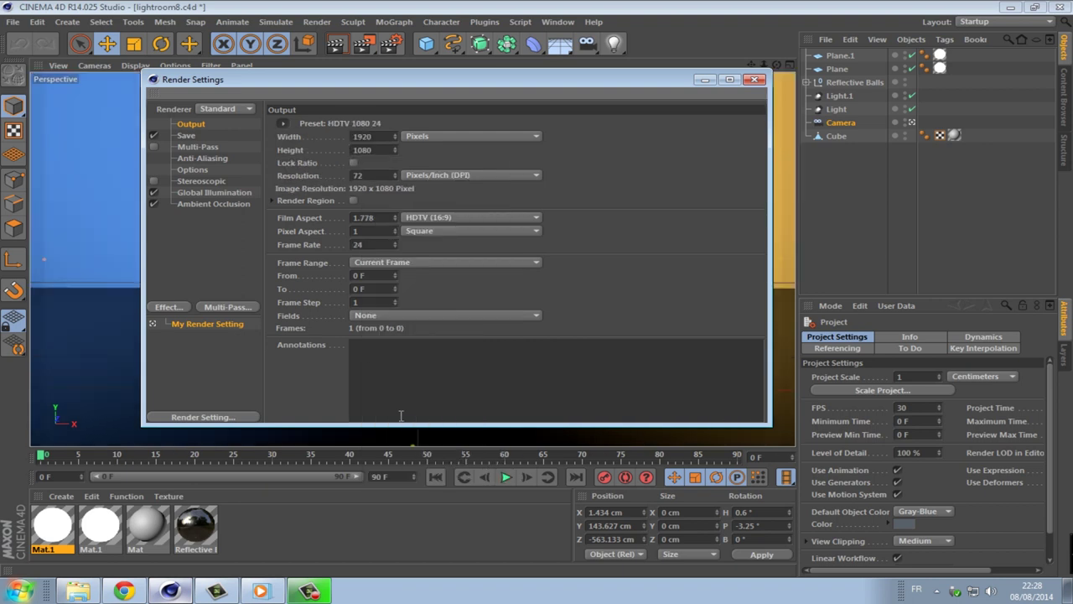
{"action": "double_click", "coordinate": [375, 174]}
{"action": "left_click", "coordinate": [463, 172]}
{"action": "left_click", "coordinate": [463, 175]}
{"action": "double_click", "coordinate": [369, 175]}
{"action": "type", "text": "300"}
{"action": "key", "text": "Return"}
- Minimize Render Settings, then orbit, zoom and pan the viewport to reframe the spheres
{"action": "left_click", "coordinate": [704, 80]}
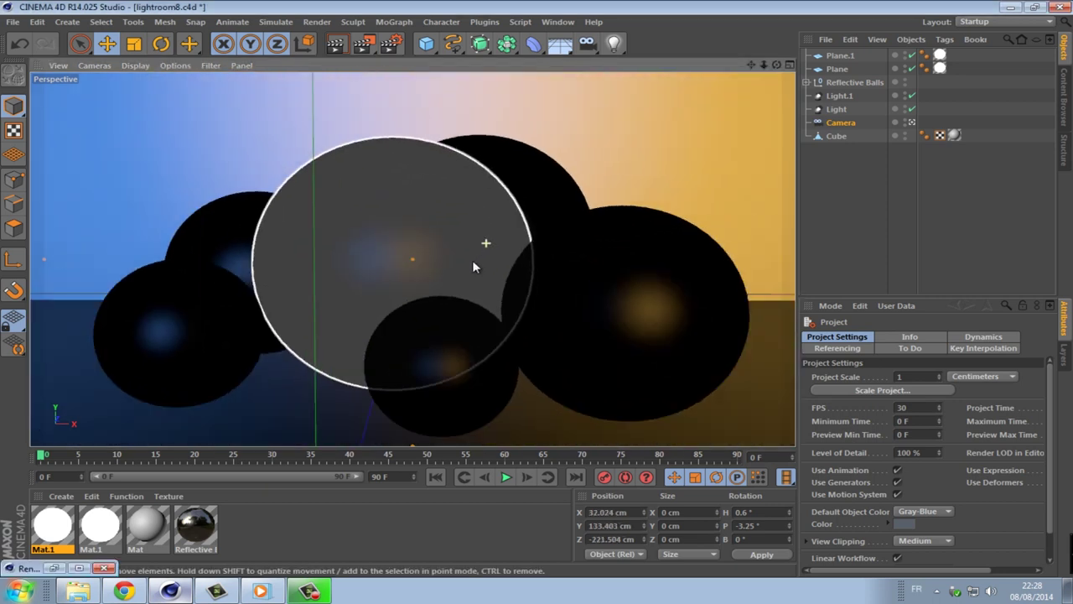
{"action": "left_click_drag", "start_coordinate": [473, 260], "coordinate": [334, 216]}
{"action": "scroll", "coordinate": [335, 216], "scroll_direction": "down", "scroll_amount": 3}
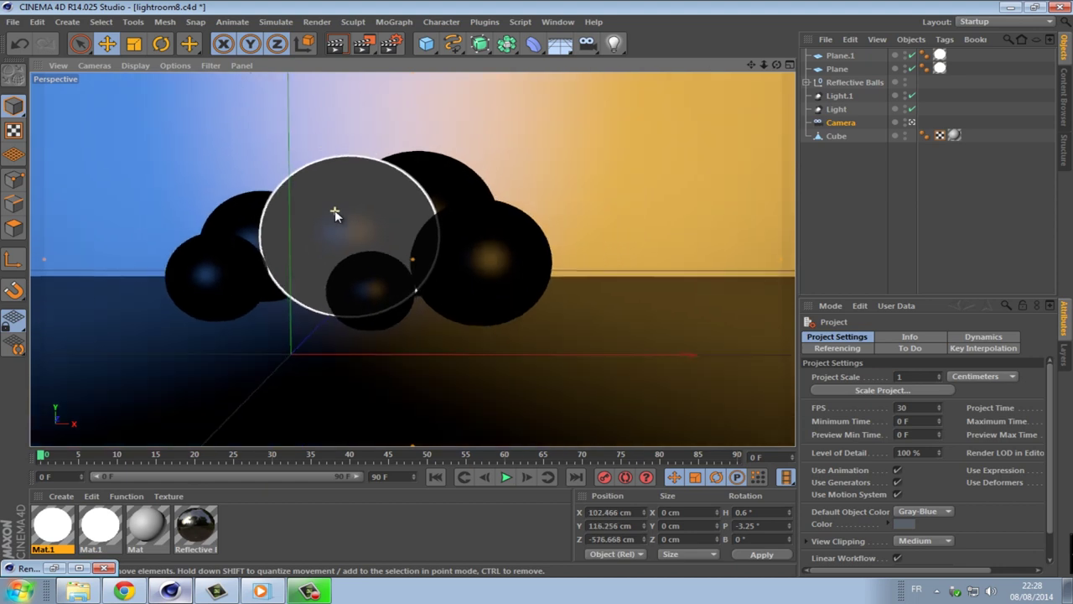
{"action": "left_click_drag", "start_coordinate": [319, 219], "coordinate": [488, 239]}
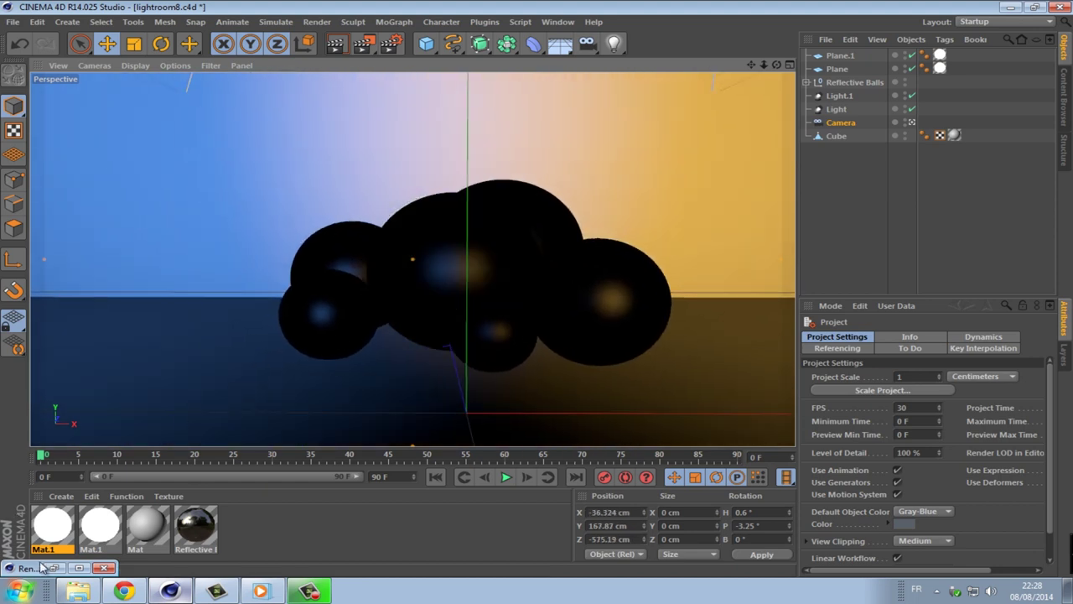
- Set the render Frame Range to All Frames (0 F to 90 F)
{"action": "left_click", "coordinate": [54, 568]}
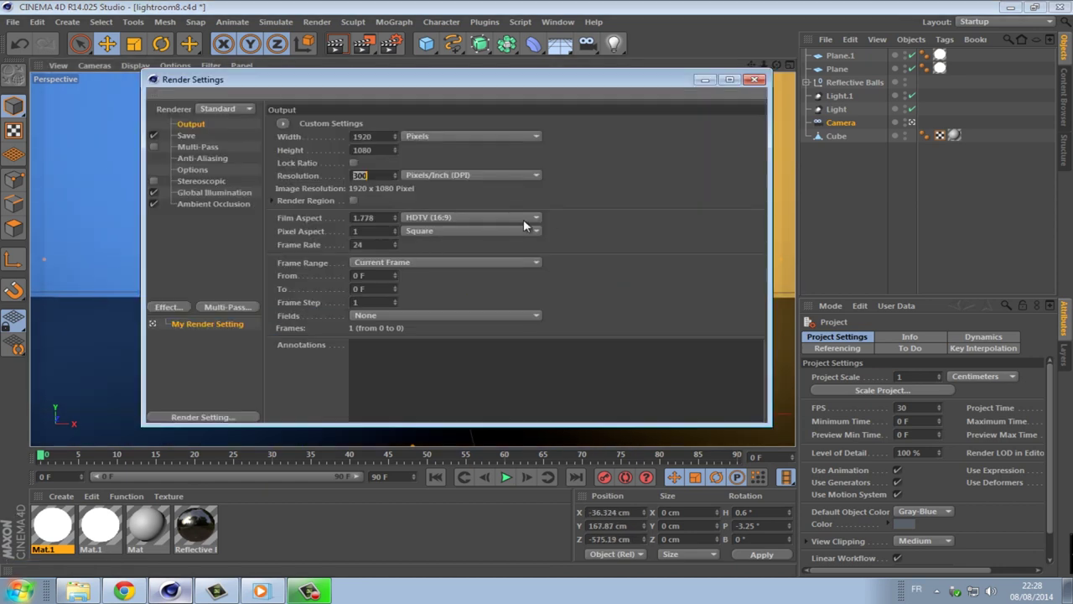
{"action": "left_click", "coordinate": [414, 262]}
{"action": "left_click", "coordinate": [412, 302]}
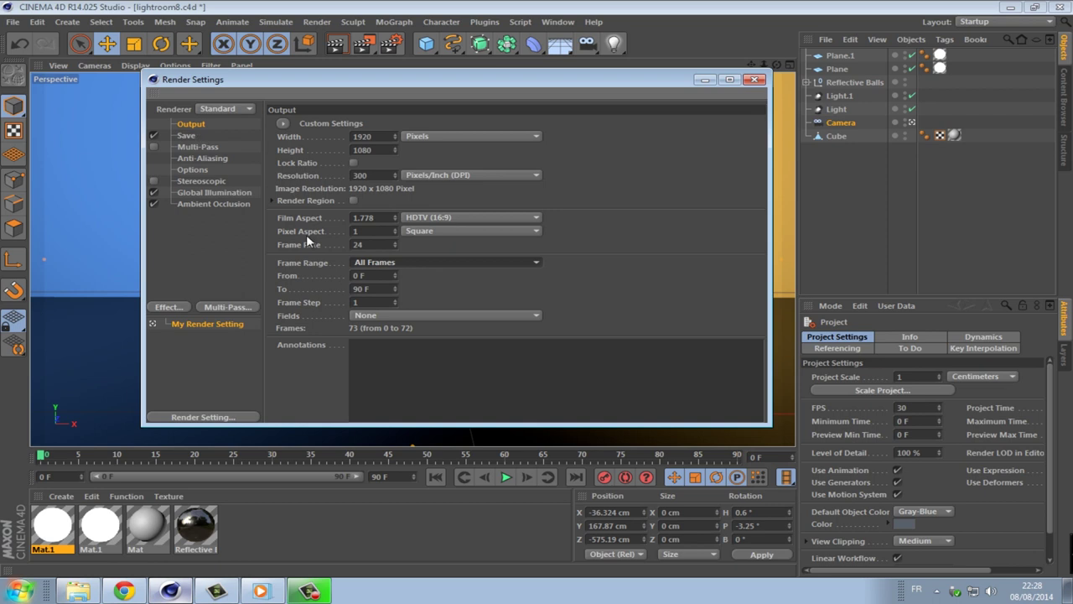
- Set the render Save format to QuickTime Movie, leaving the file path unset
{"action": "left_click", "coordinate": [188, 136]}
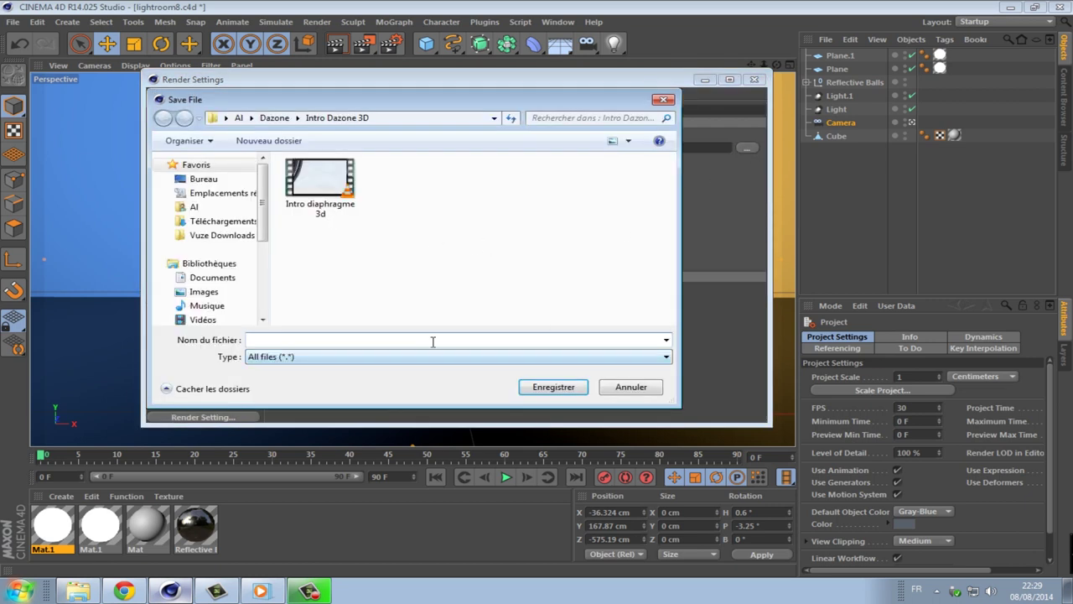
{"action": "left_click", "coordinate": [663, 100]}
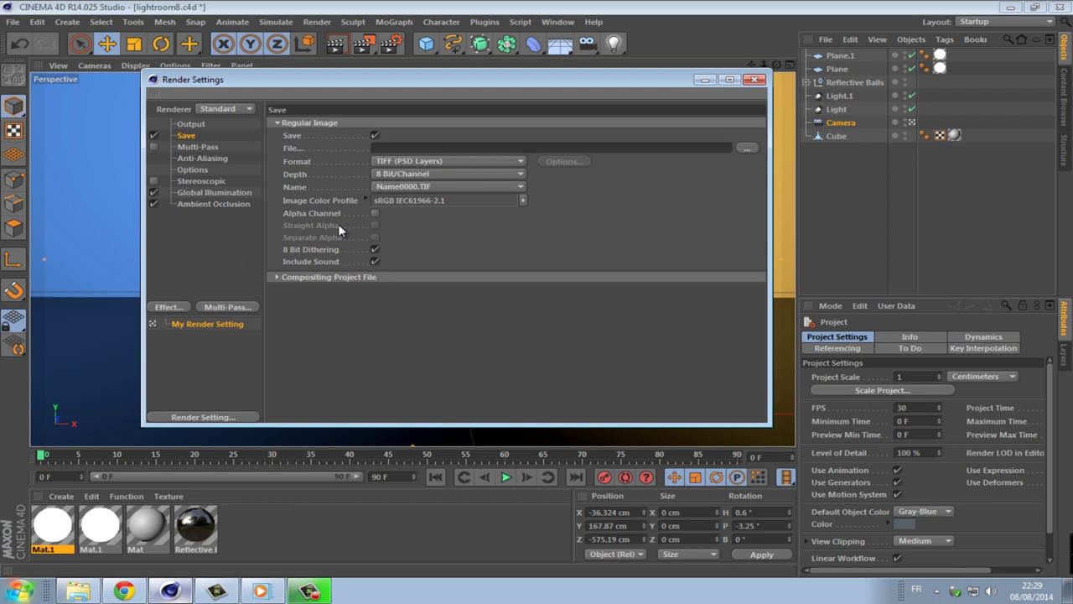
{"action": "left_click", "coordinate": [423, 163]}
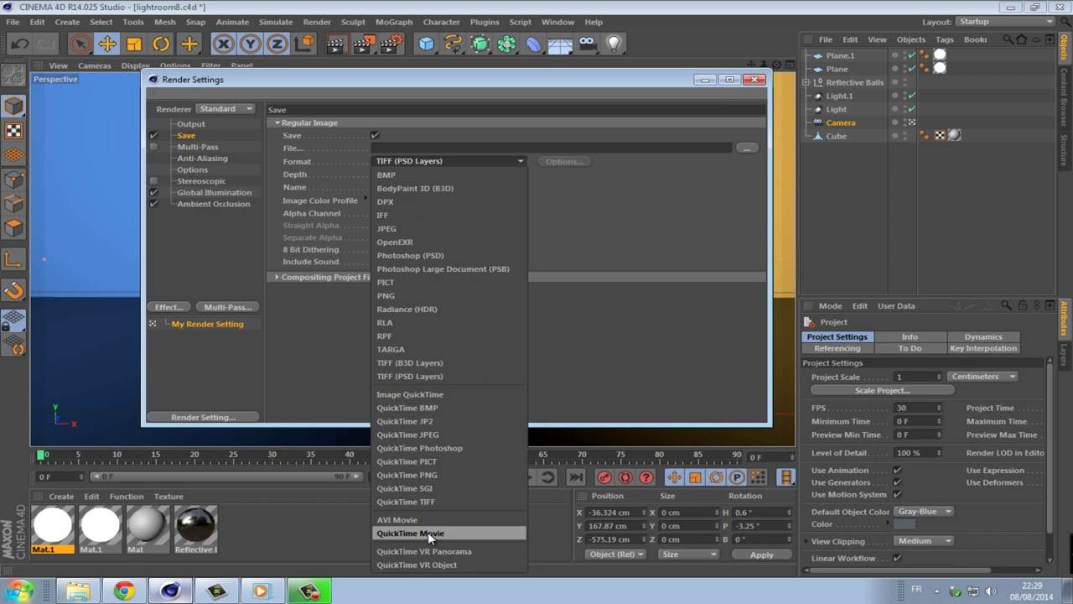
{"action": "left_click", "coordinate": [428, 533]}
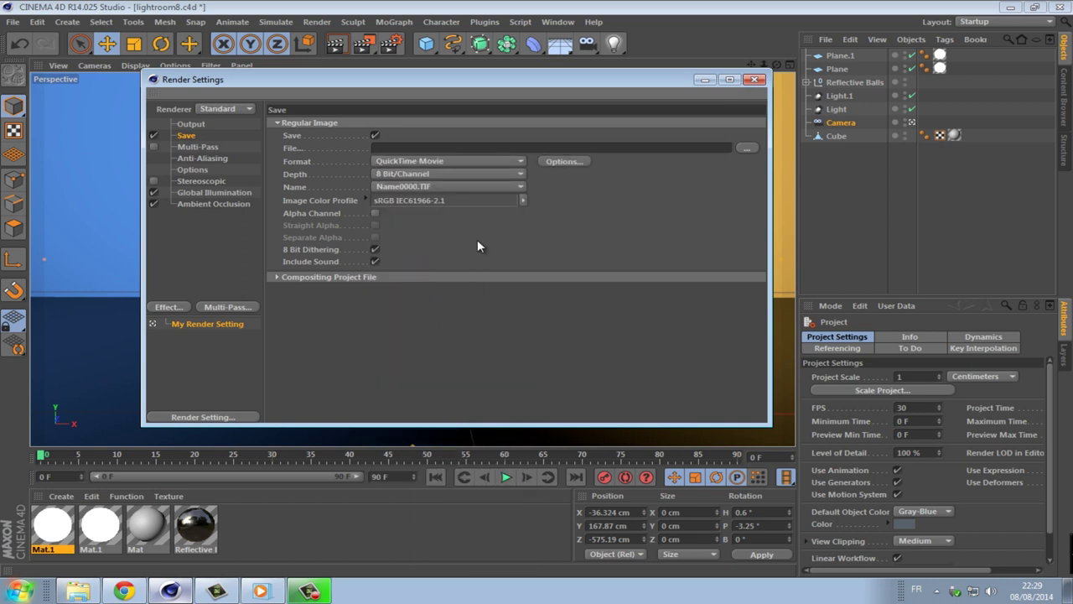
{"action": "left_click", "coordinate": [188, 148]}
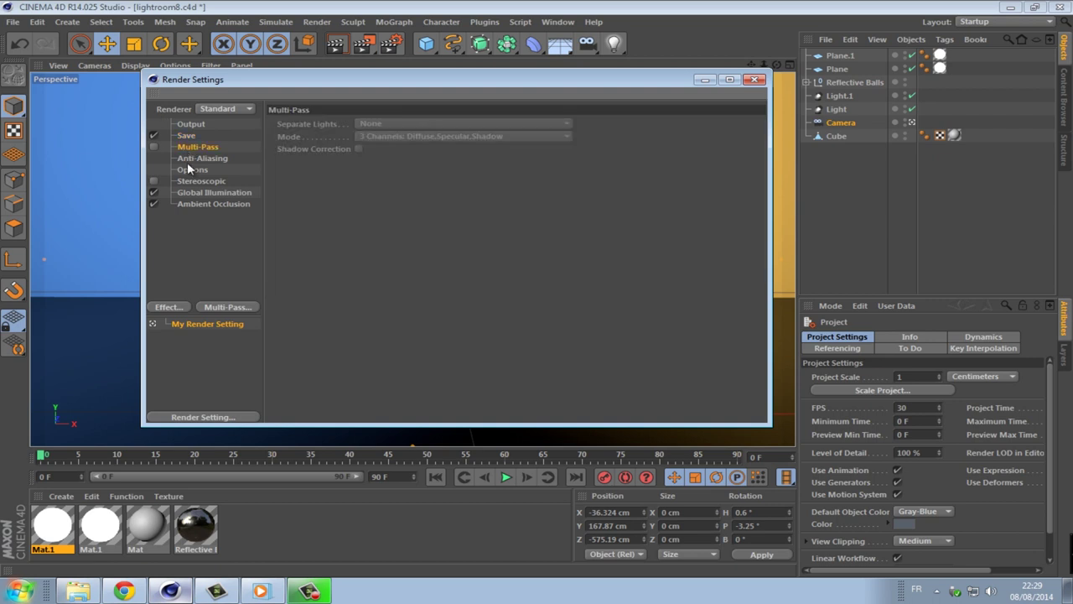
- Set anti-aliasing to Best with a 2x2 minimum level and 4x4 maximum level
{"action": "left_click", "coordinate": [187, 159]}
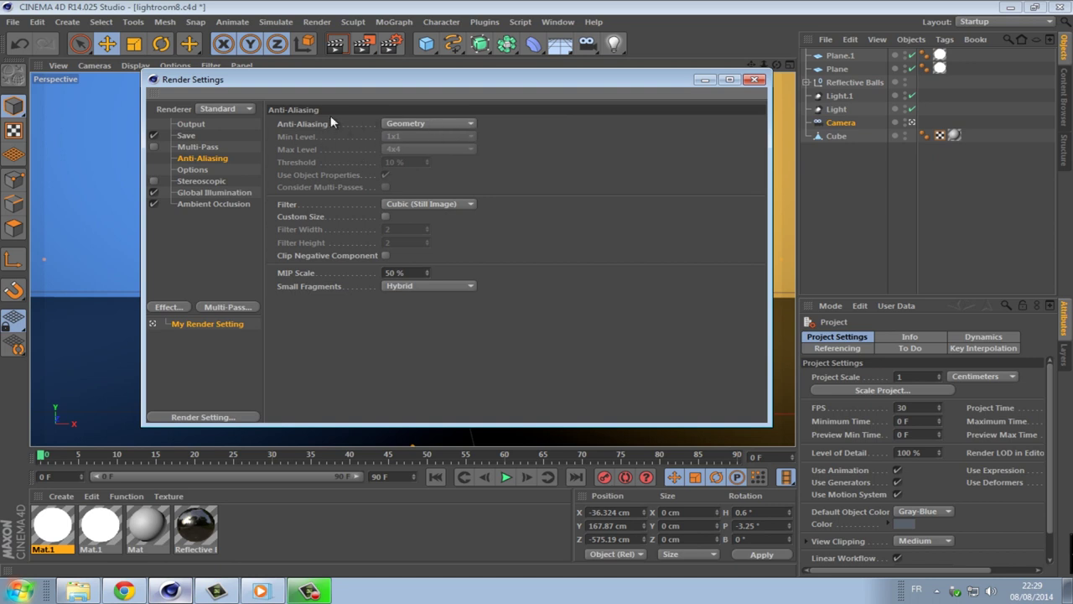
{"action": "left_click", "coordinate": [471, 124]}
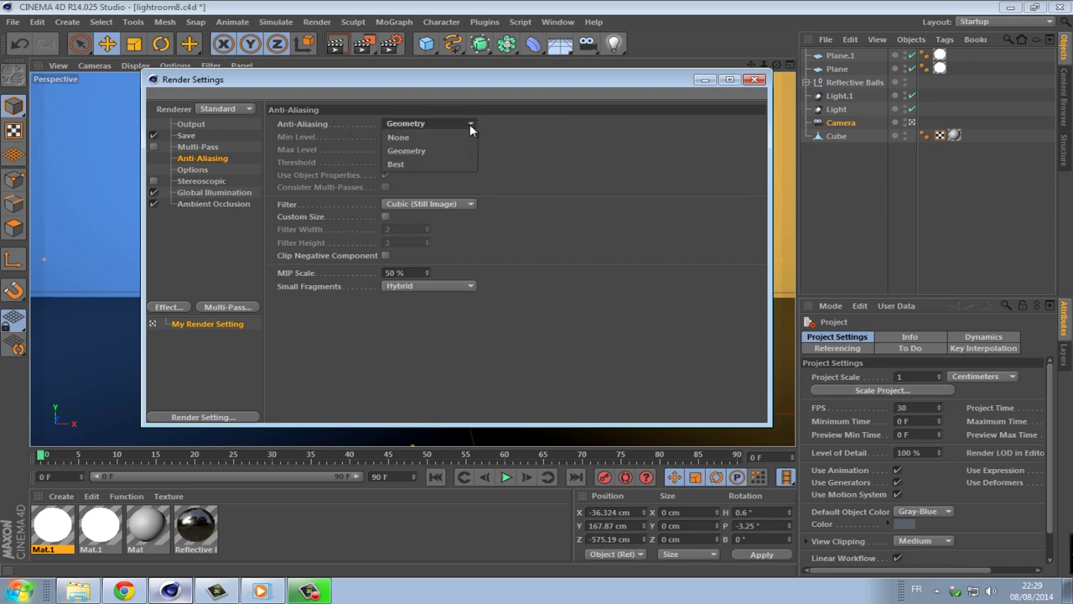
{"action": "left_click", "coordinate": [406, 168]}
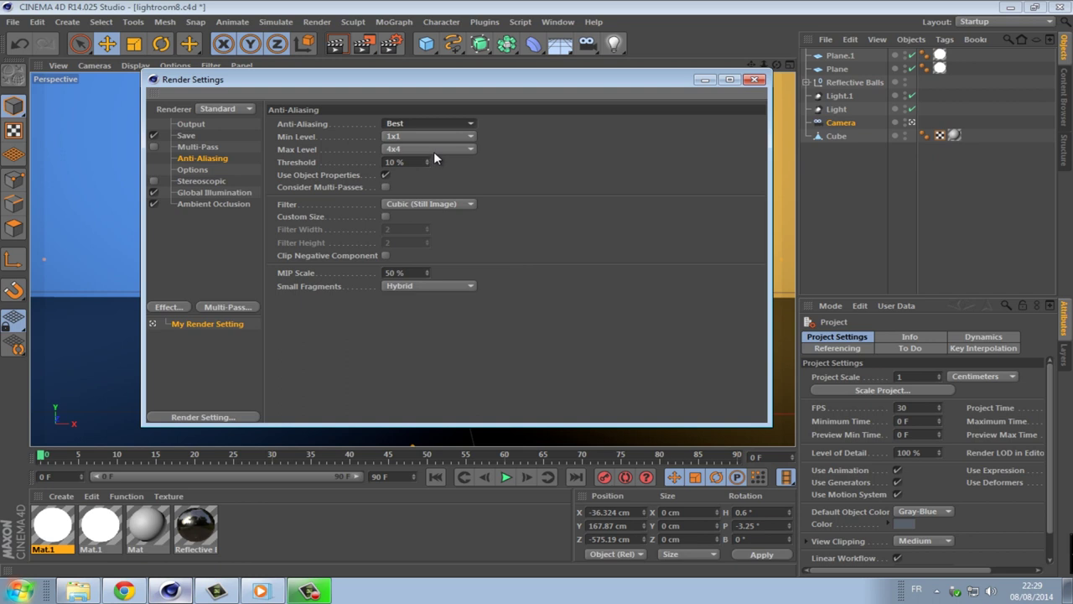
{"action": "left_click", "coordinate": [433, 149]}
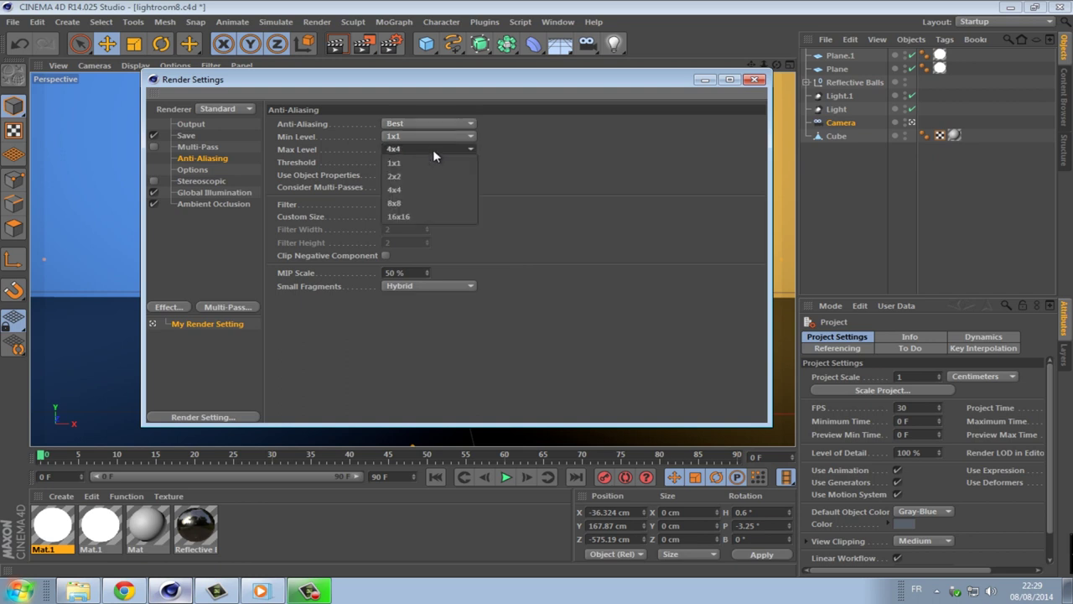
{"action": "left_click", "coordinate": [404, 177]}
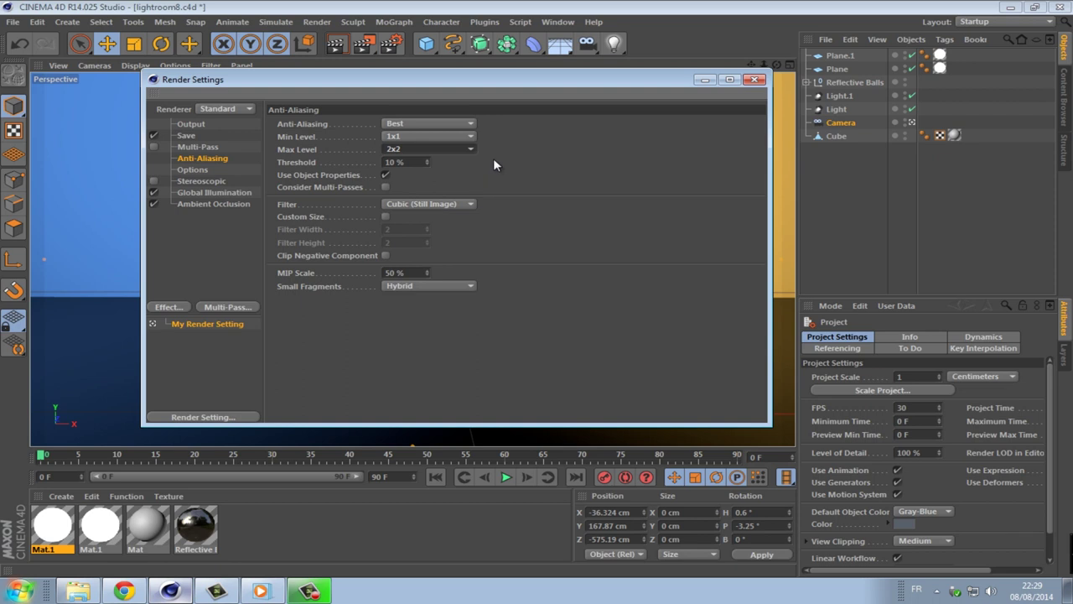
{"action": "left_click", "coordinate": [445, 137]}
{"action": "left_click", "coordinate": [423, 163]}
{"action": "left_click", "coordinate": [431, 150]}
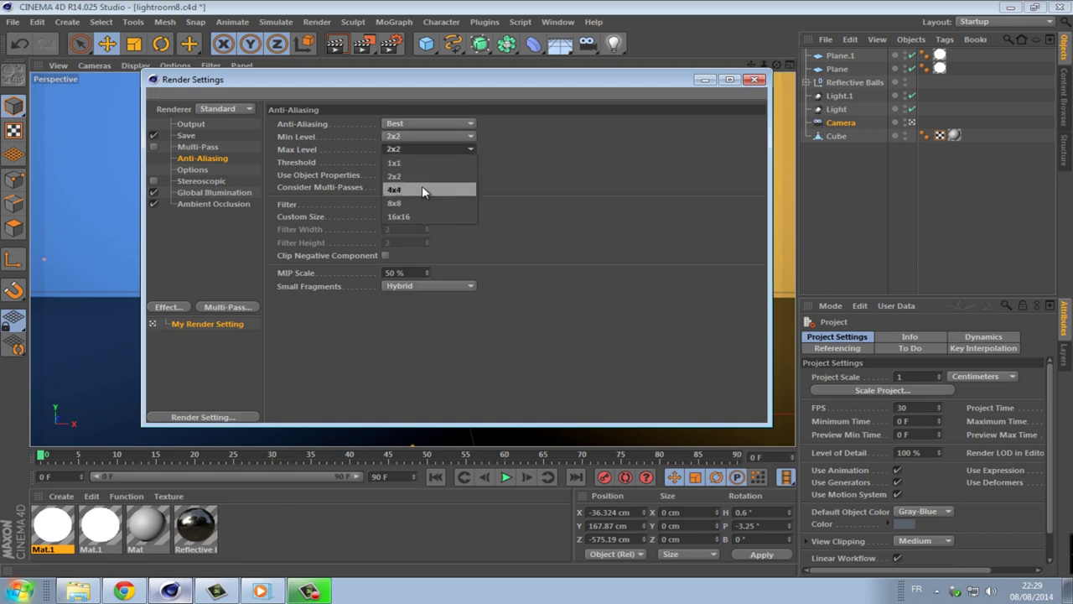
{"action": "left_click", "coordinate": [422, 190]}
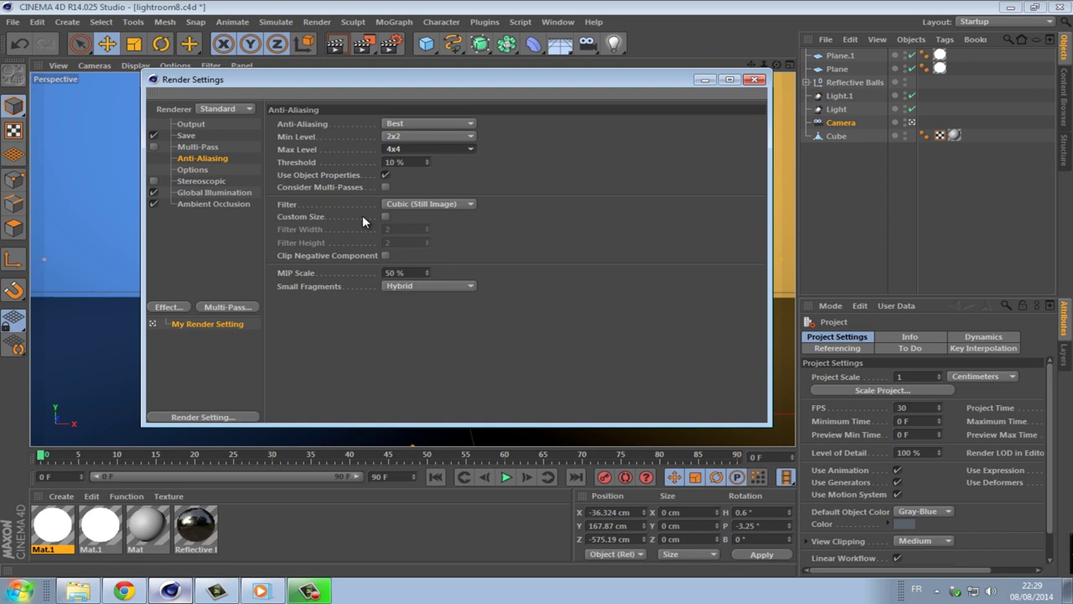
{"action": "left_click", "coordinate": [191, 170]}
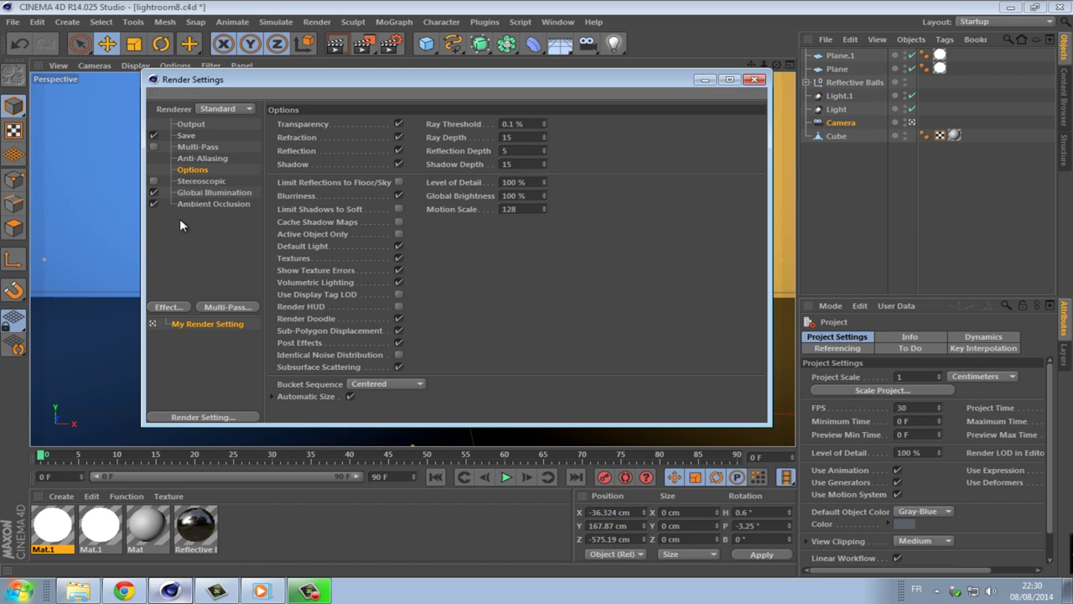
- Review the Stereoscopic, Global Illumination and Ambient Occlusion settings, then clear the selection
{"action": "left_click", "coordinate": [198, 182]}
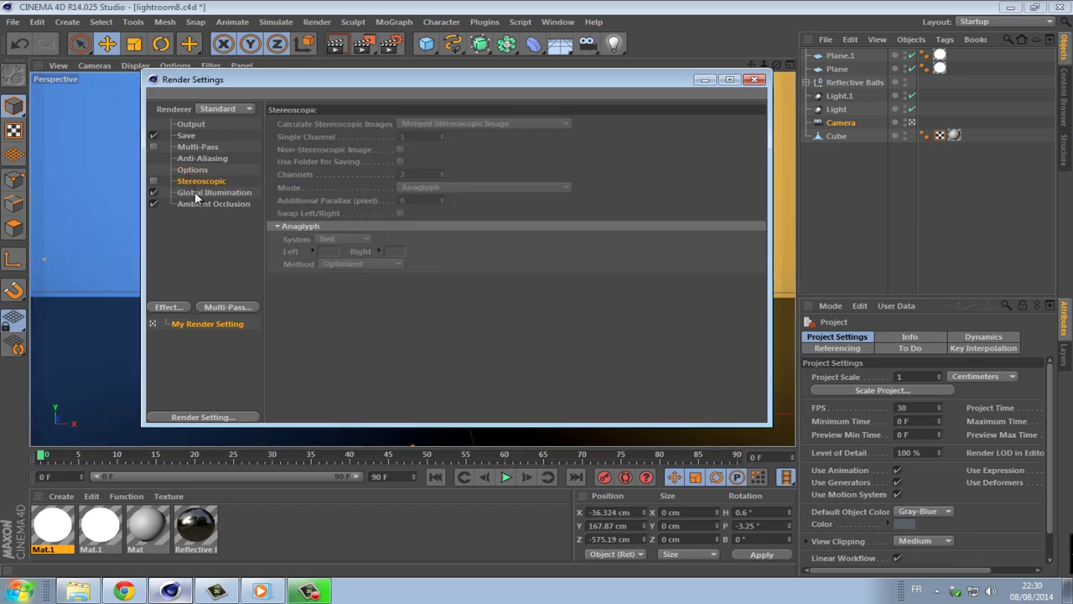
{"action": "left_click", "coordinate": [195, 194]}
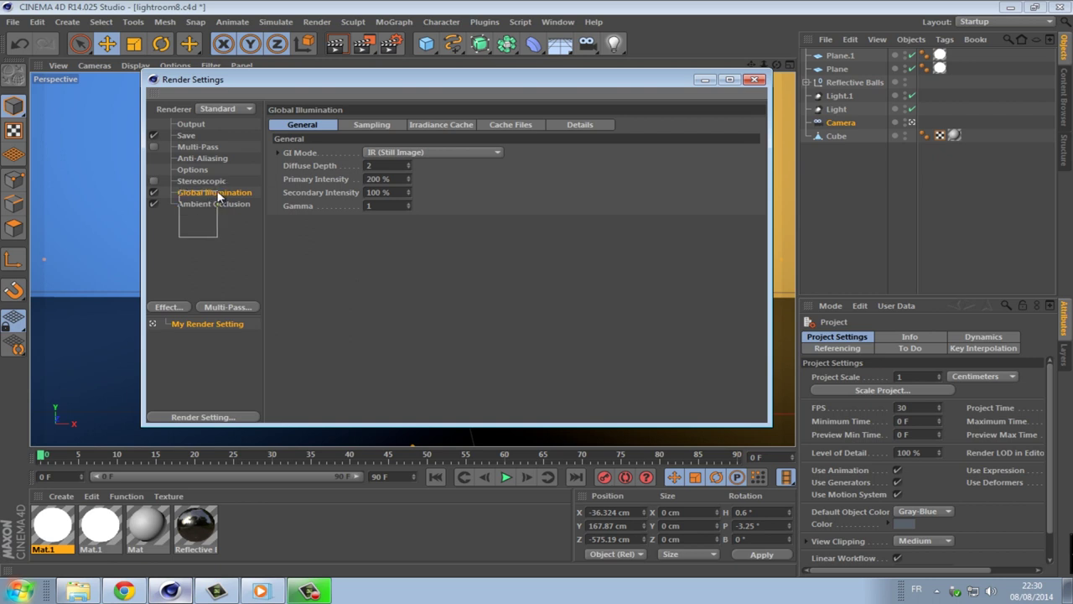
{"action": "left_click", "coordinate": [214, 203], "text": "shift"}
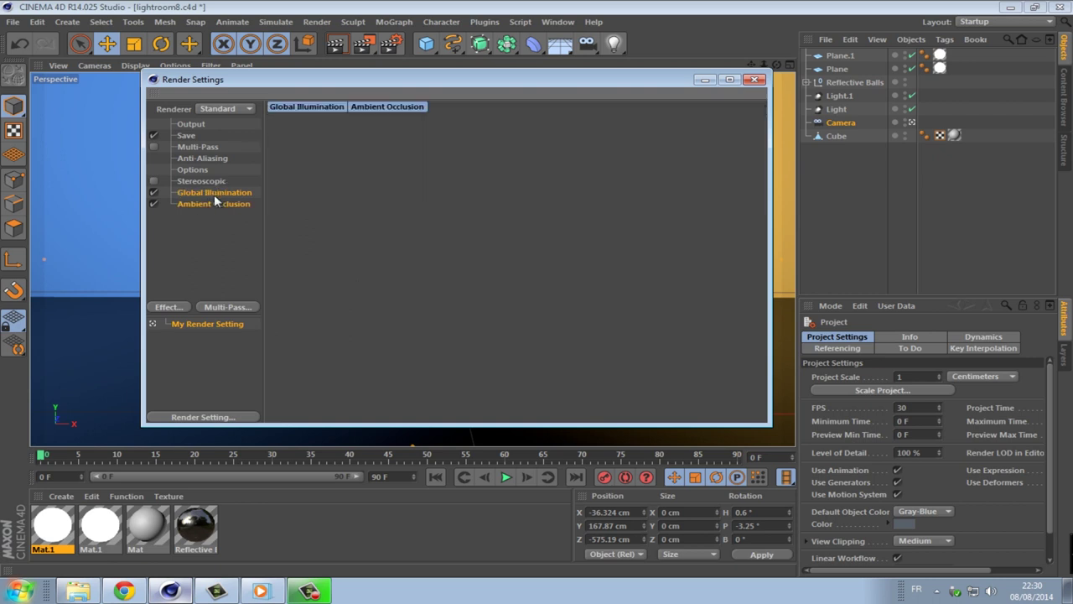
{"action": "left_click", "coordinate": [173, 262]}
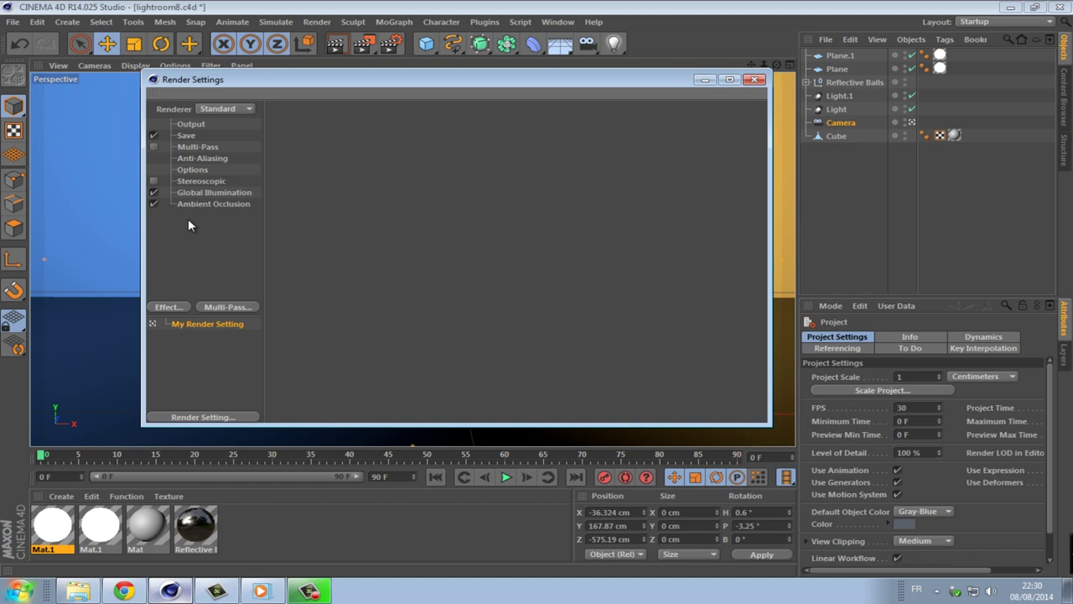
- Untick Ambient Occlusion in the render effects list to disable it
{"action": "left_click", "coordinate": [168, 308]}
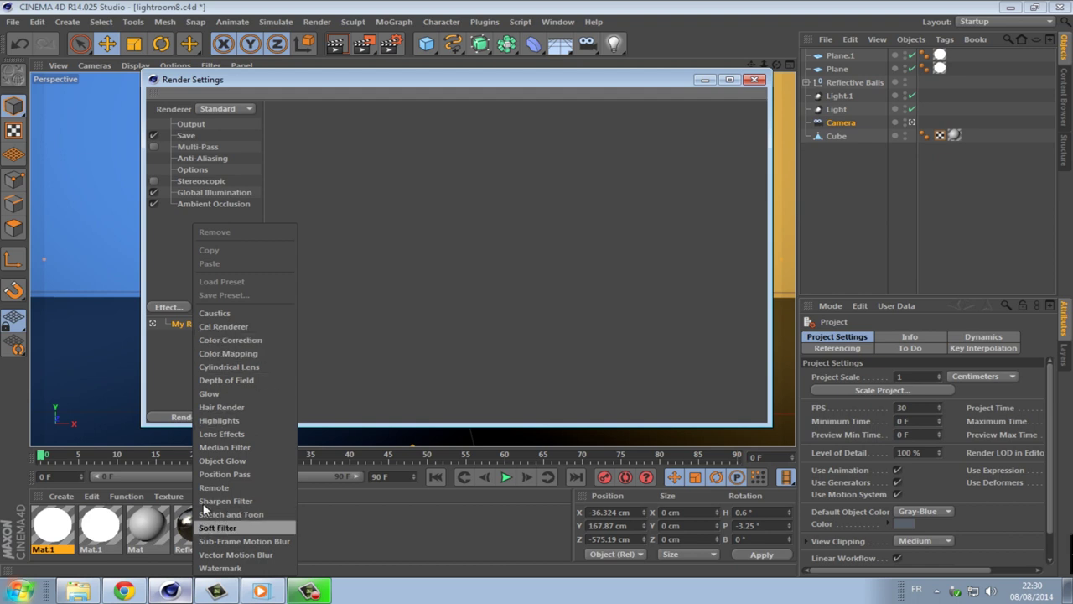
{"action": "left_click", "coordinate": [181, 321]}
{"action": "left_click", "coordinate": [194, 207]}
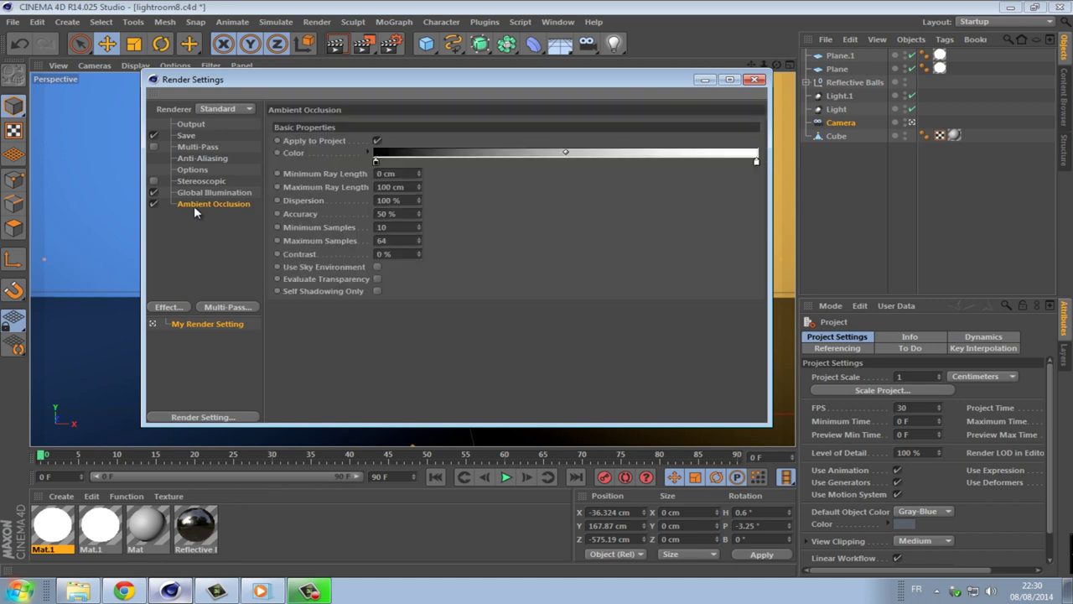
{"action": "left_click", "coordinate": [200, 192]}
{"action": "left_click", "coordinate": [193, 204]}
{"action": "left_click", "coordinate": [153, 203]}
- Render a preview of the spheres, then re-enable Ambient Occlusion and close Render Settings
{"action": "left_click", "coordinate": [704, 79]}
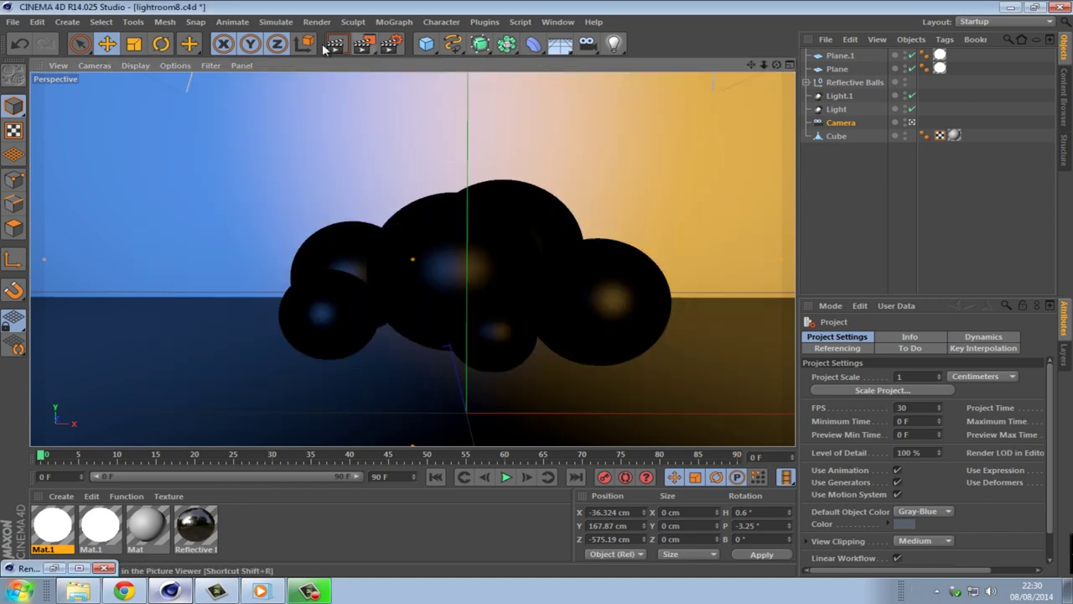
{"action": "left_click", "coordinate": [335, 45]}
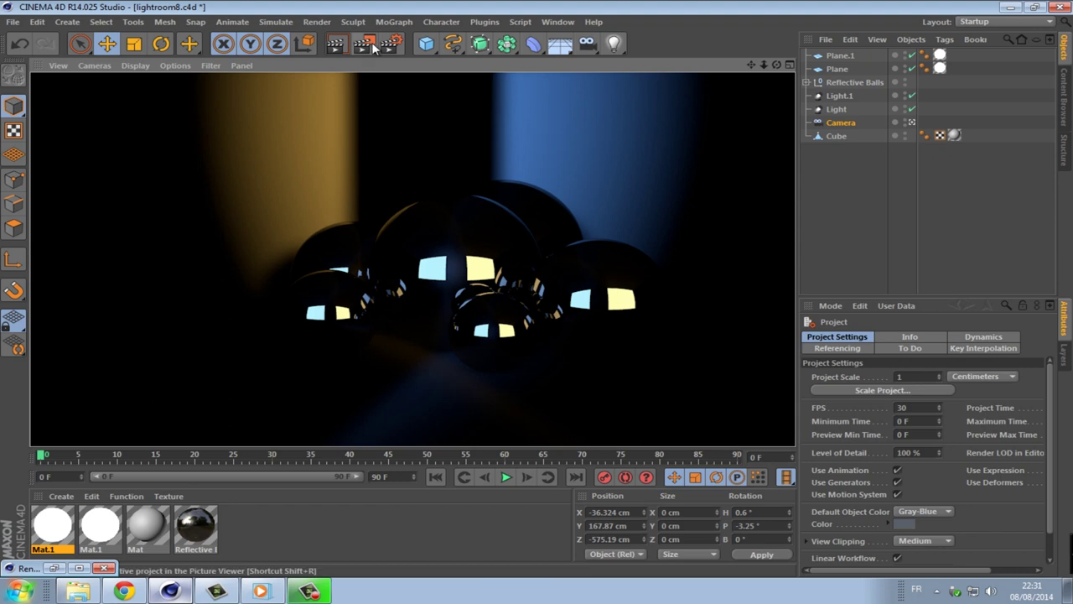
{"action": "key", "text": "ctrl+b"}
{"action": "left_click", "coordinate": [154, 202]}
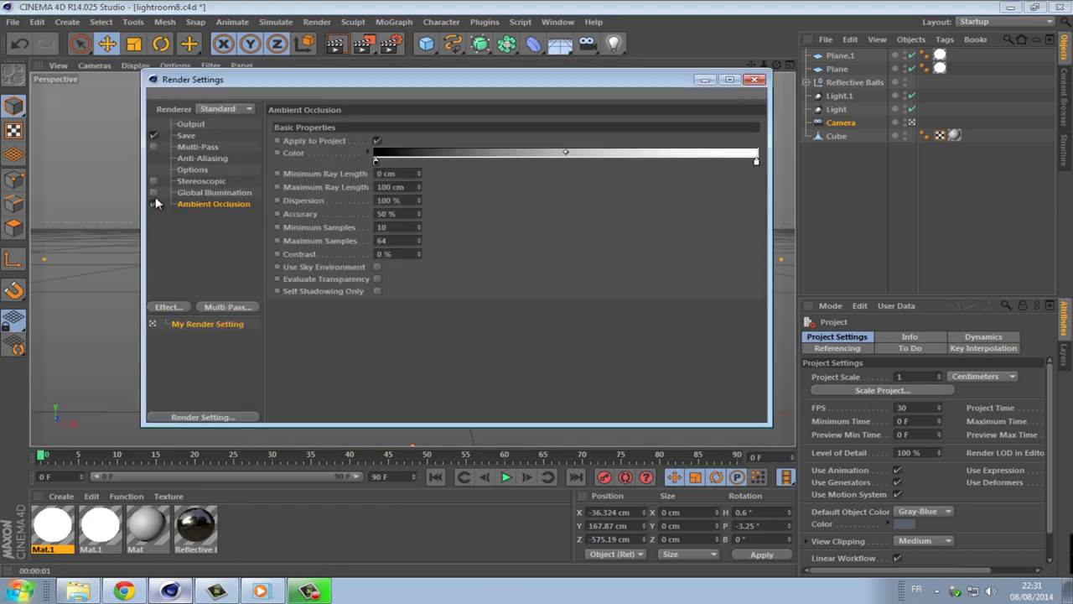
{"action": "left_click", "coordinate": [755, 79]}
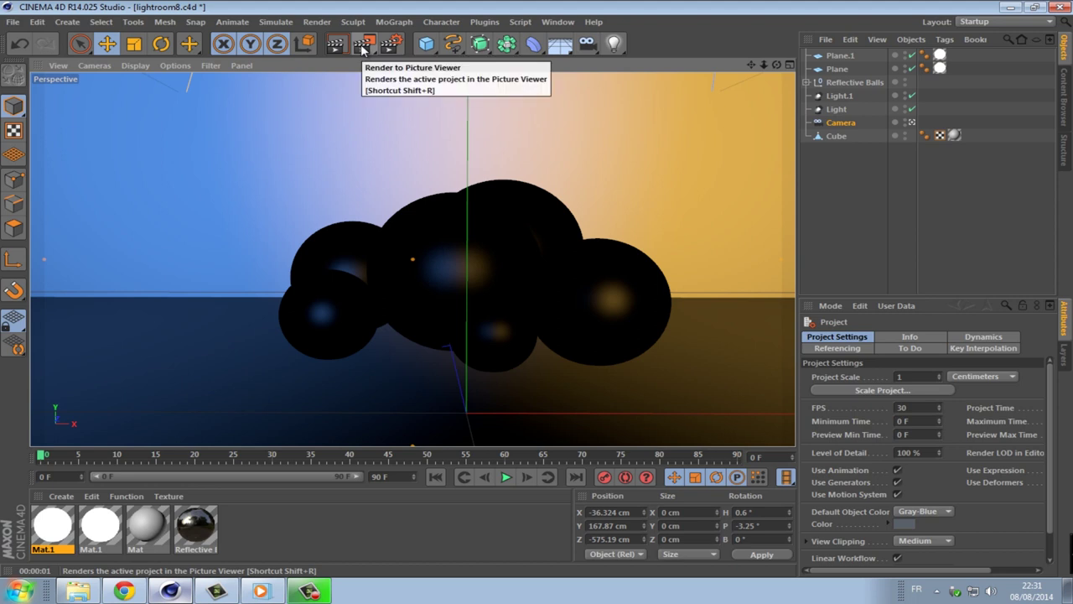
- Render the chrome spheres scene with Render View, including GI and ambient occlusion
{"action": "left_click", "coordinate": [335, 44]}
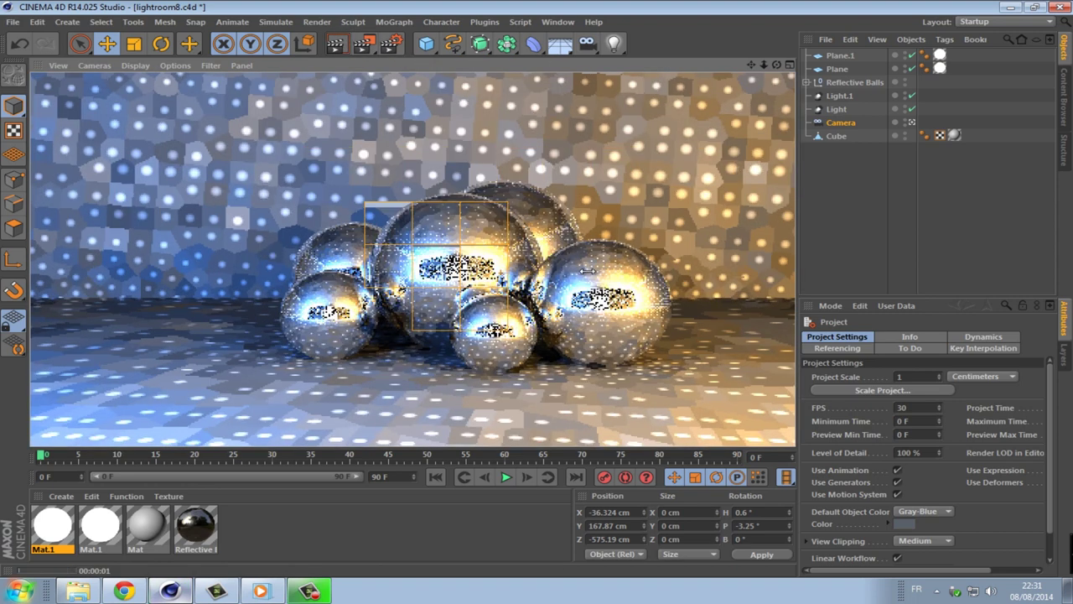